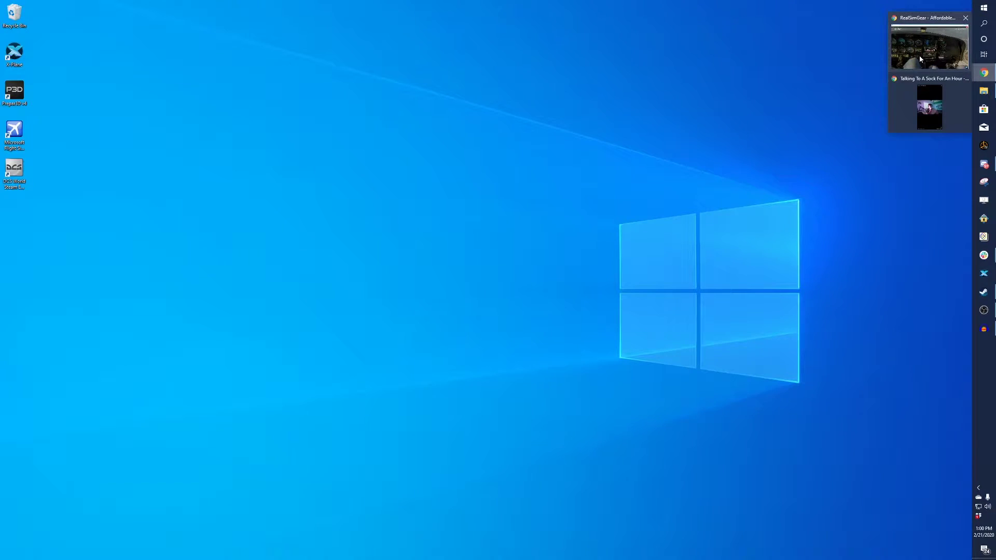
# Return to realsimgear.com and open Setup & Support's Setup Guides collection.
pyautogui.click(920, 56)
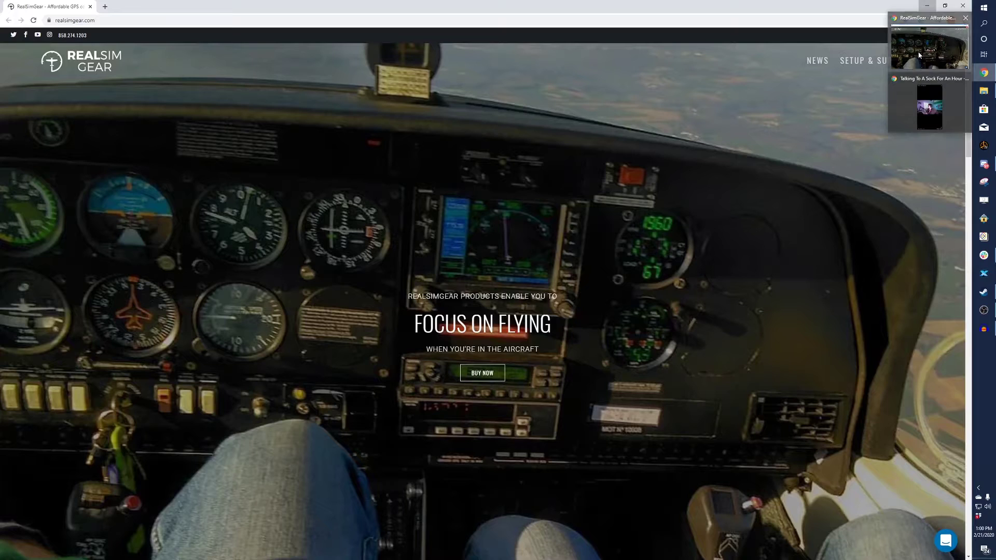
pyautogui.click(109, 20)
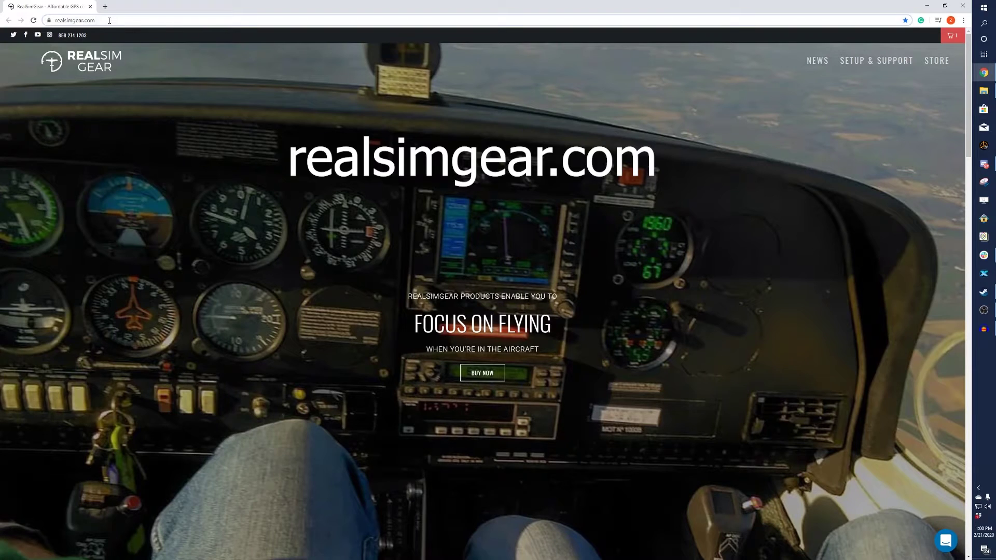
pyautogui.click(109, 20)
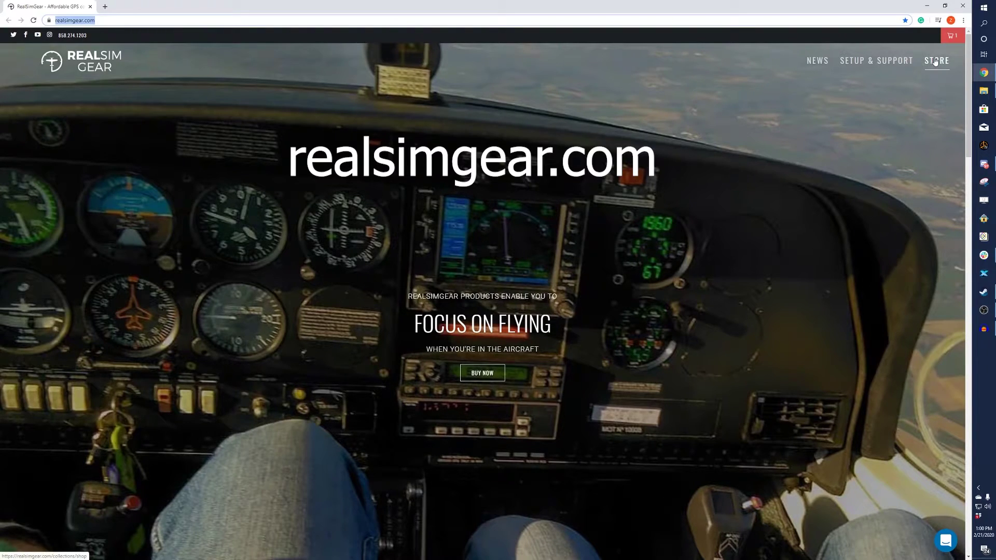
pyautogui.click(876, 60)
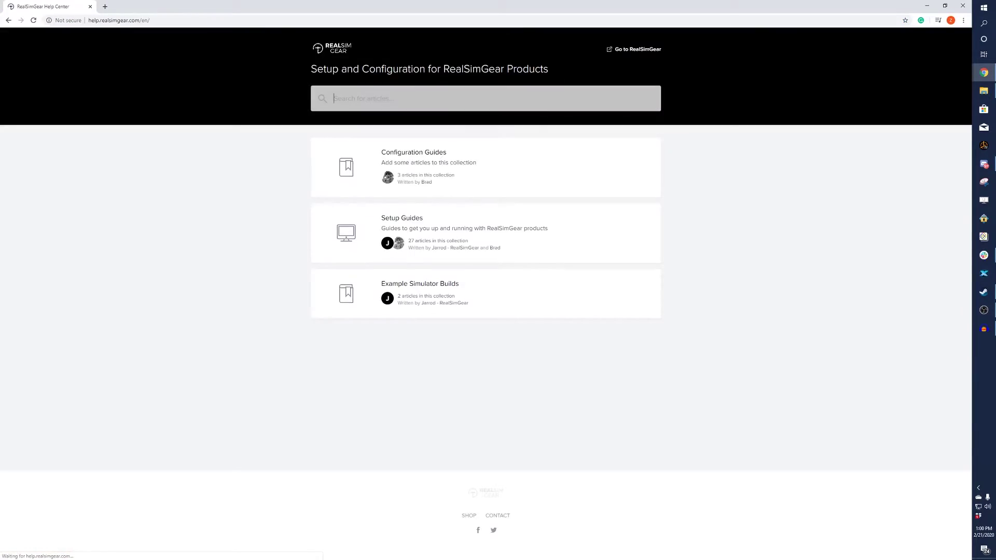
pyautogui.click(413, 217)
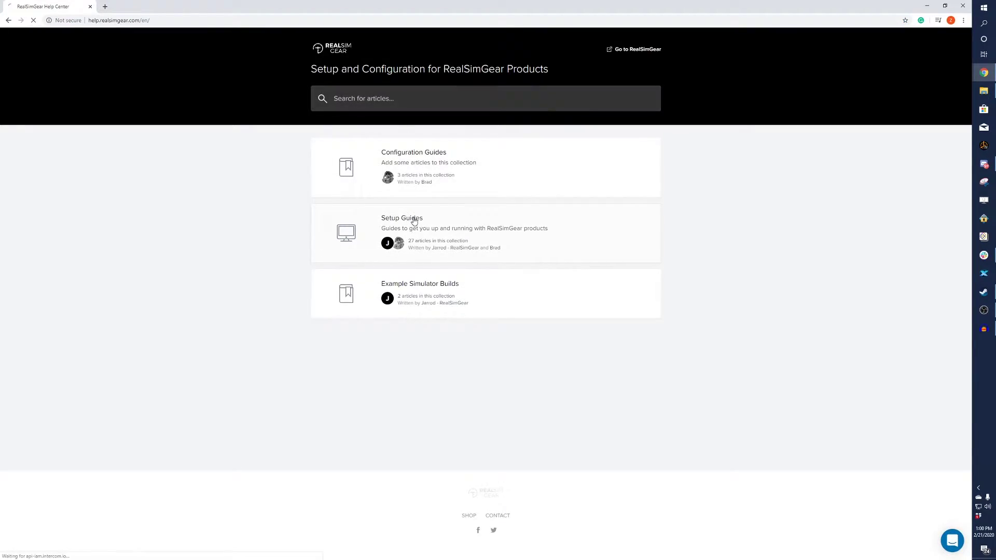
pyautogui.scroll(-5, 298, 197)
pyautogui.scroll(-5, 300, 197)
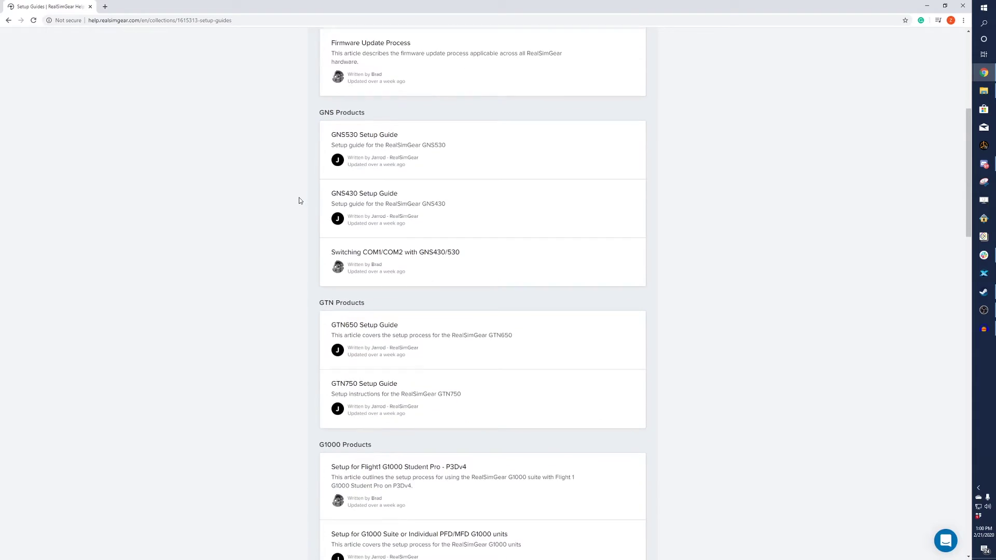
pyautogui.scroll(-5, 300, 196)
pyautogui.scroll(-4, 299, 197)
pyautogui.scroll(-4, 299, 196)
pyautogui.scroll(-4, 299, 197)
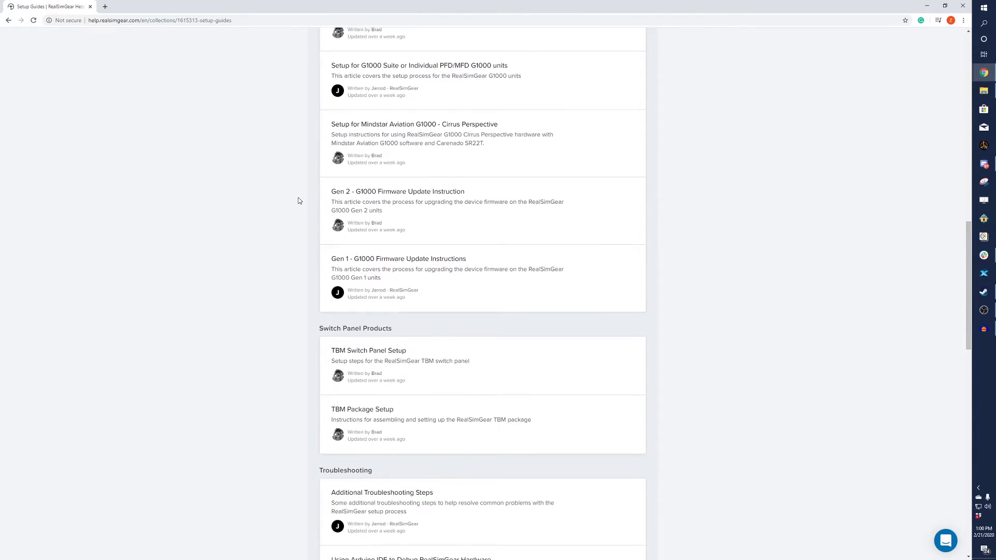
pyautogui.scroll(-4, 299, 197)
pyautogui.scroll(-4, 298, 201)
pyautogui.scroll(-3, 297, 200)
pyautogui.scroll(-2, 297, 201)
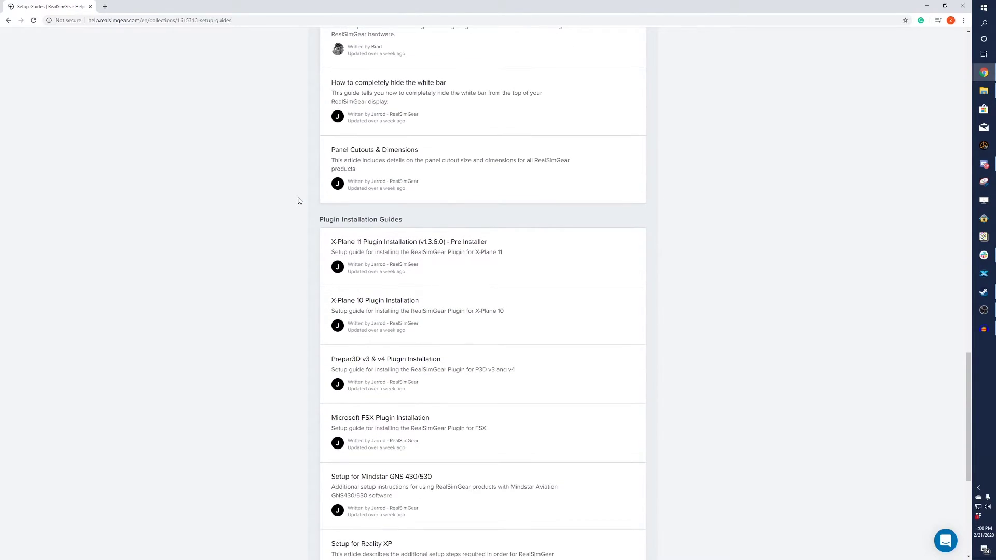
pyautogui.scroll(-2, 297, 201)
pyautogui.scroll(-1, 298, 201)
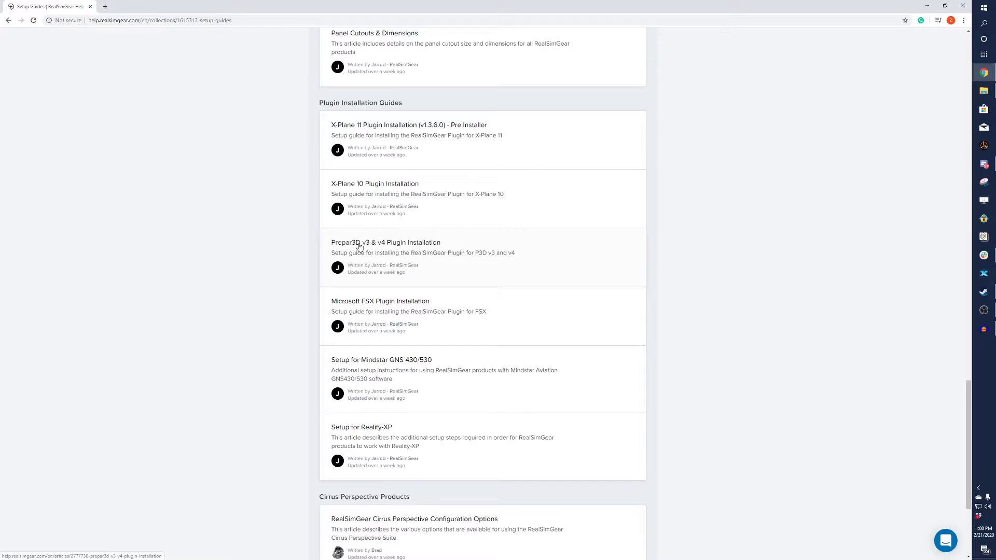
# Download the Reality-XP P3D add-on from the Prepar3D v3 & v4 article and open its zip in WinRAR.
pyautogui.click(359, 246)
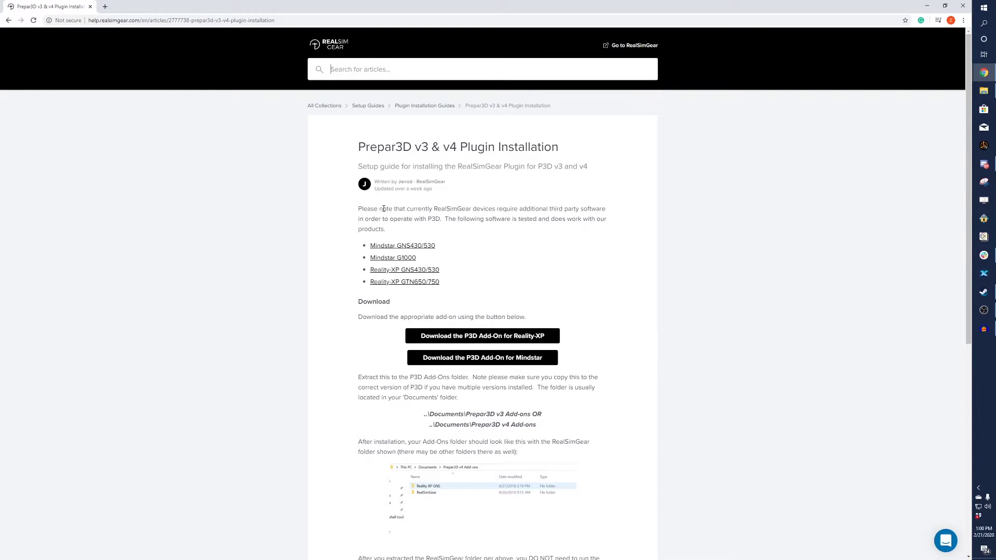
pyautogui.scroll(-1, 384, 209)
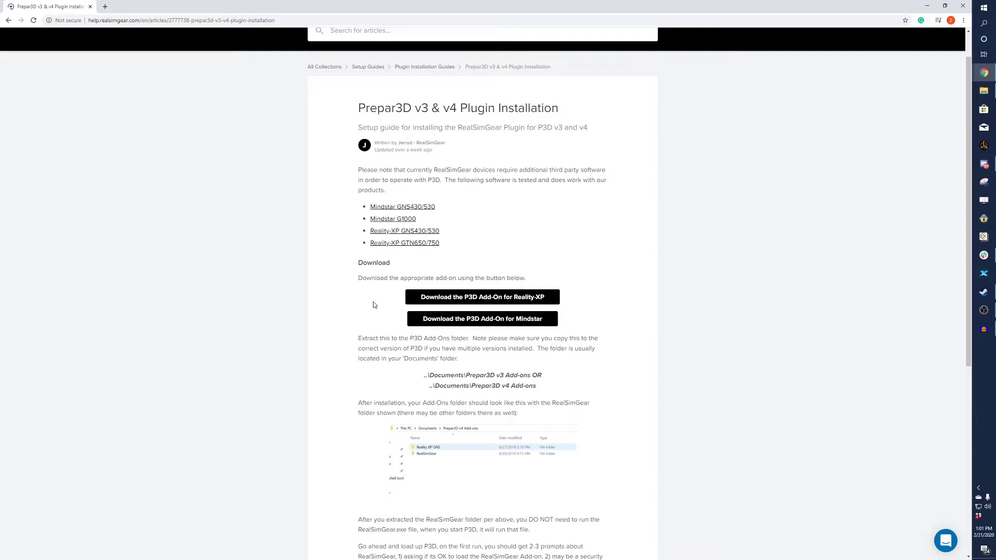
pyautogui.click(450, 303)
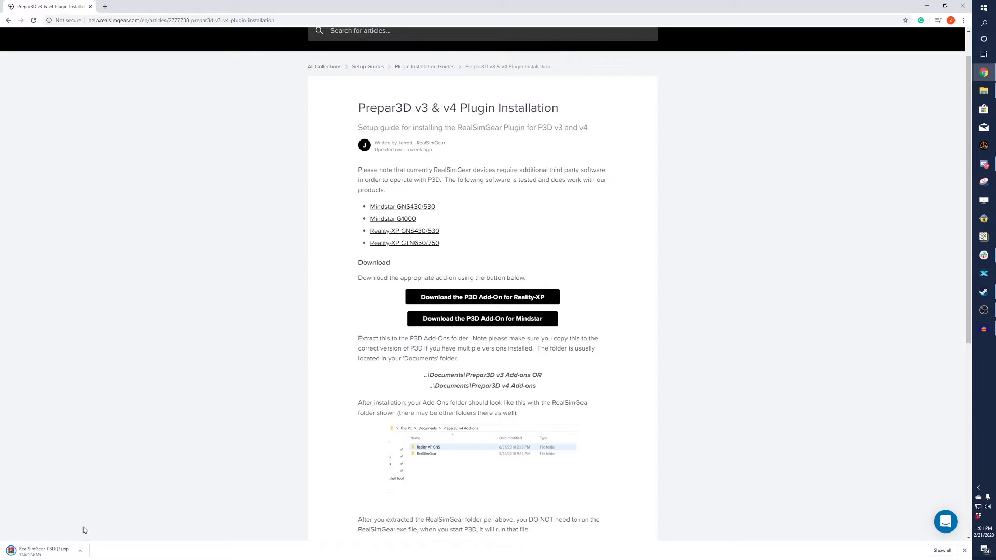
pyautogui.click(49, 551)
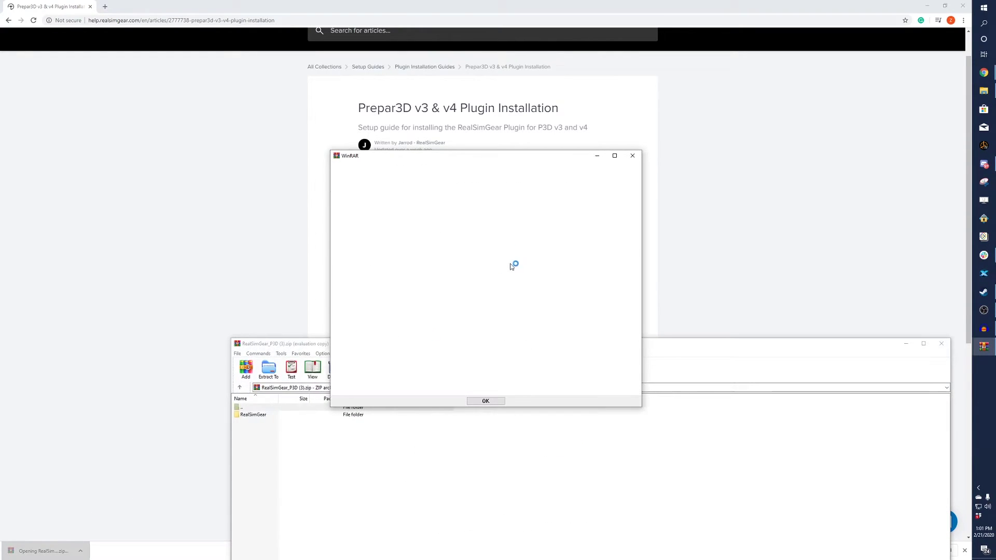
pyautogui.click(634, 156)
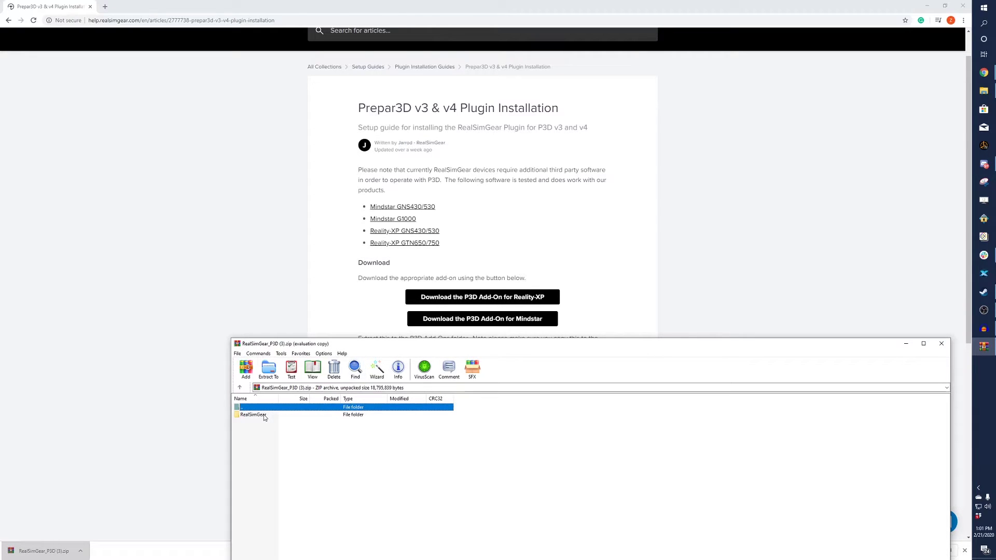
pyautogui.moveTo(308, 344); pyautogui.dragTo(382, 135)
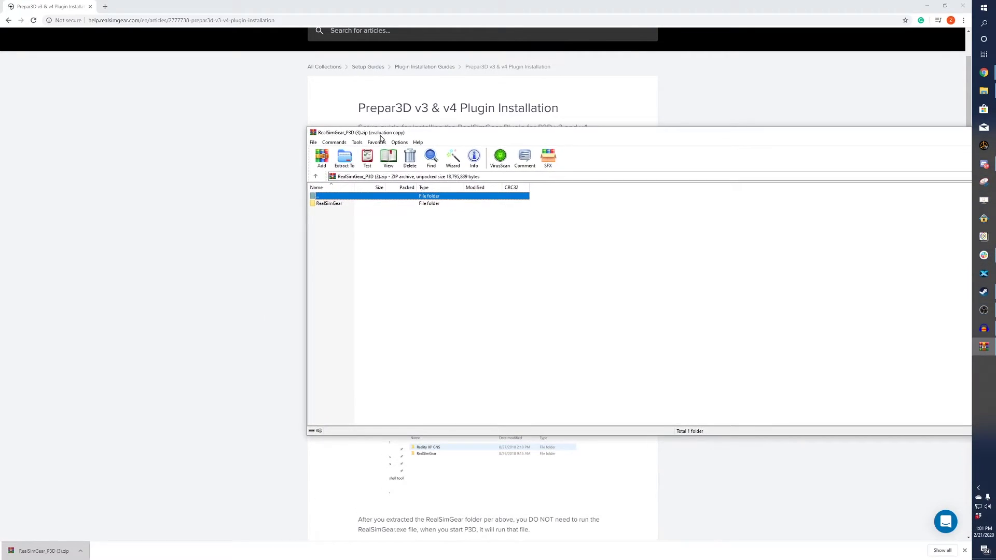
# Open Documents\Prepar3D v4 Add-ons in File Explorer, showing only the Reality XP GTN folder.
pyautogui.click(984, 91)
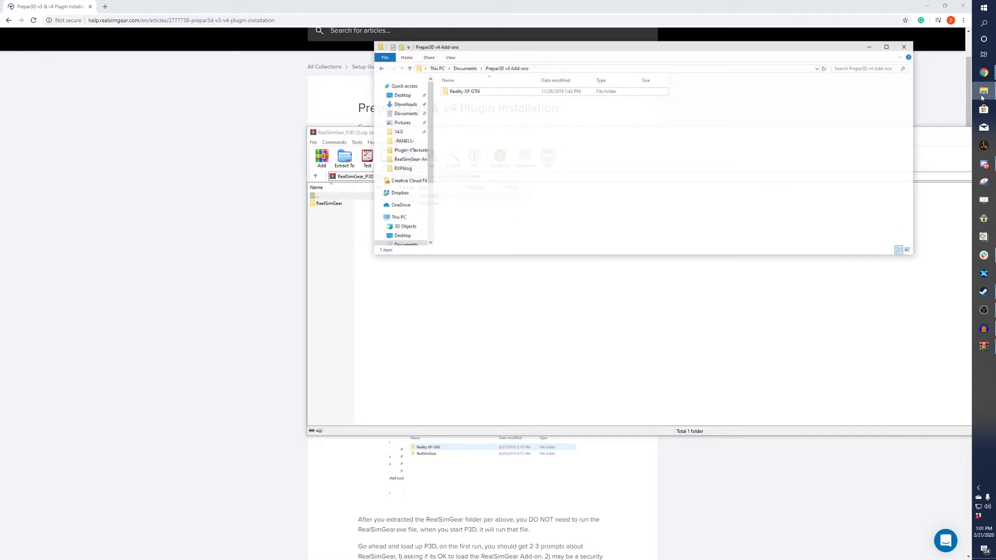
pyautogui.click(450, 67)
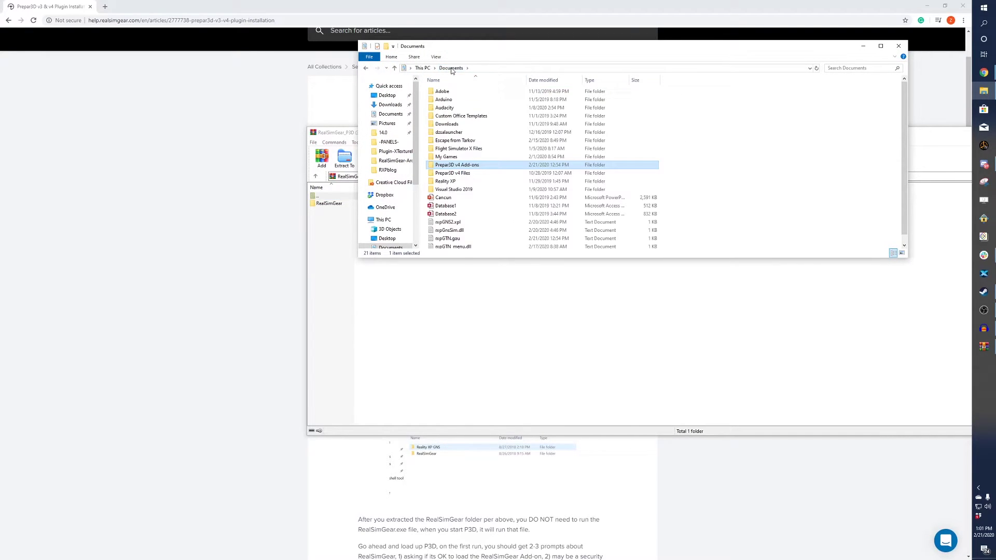
pyautogui.doubleClick(450, 164)
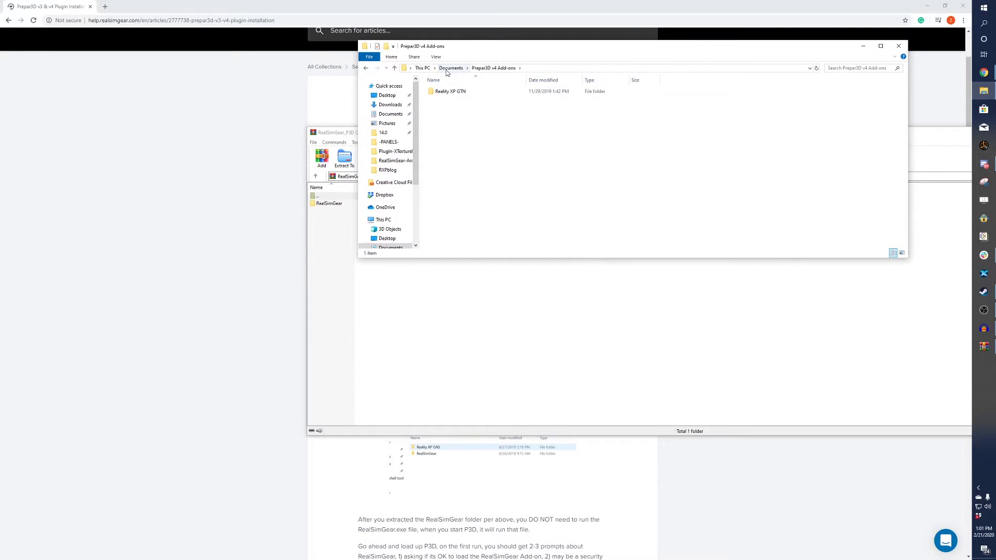
pyautogui.click(550, 68)
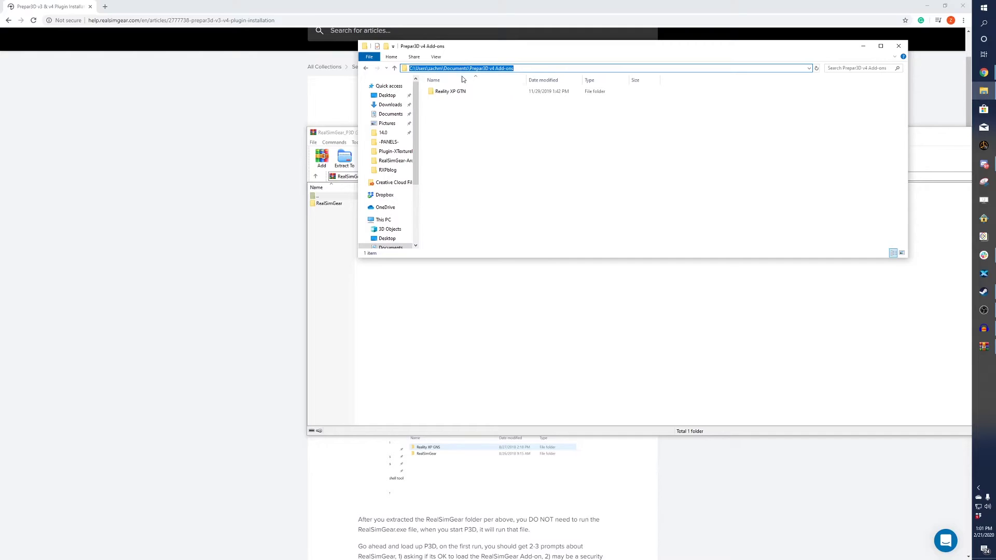
pyautogui.click(390, 113)
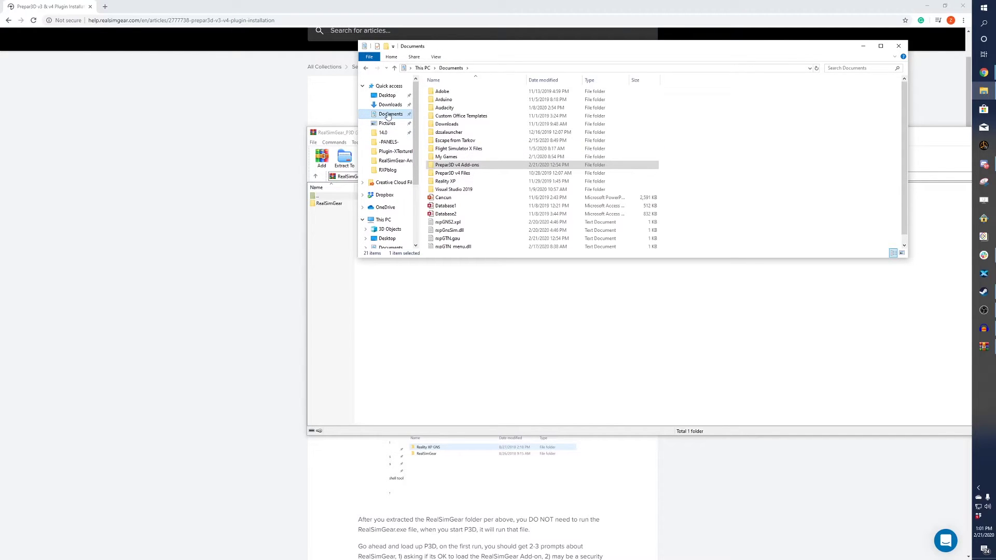
pyautogui.click(449, 165)
pyautogui.doubleClick(452, 167)
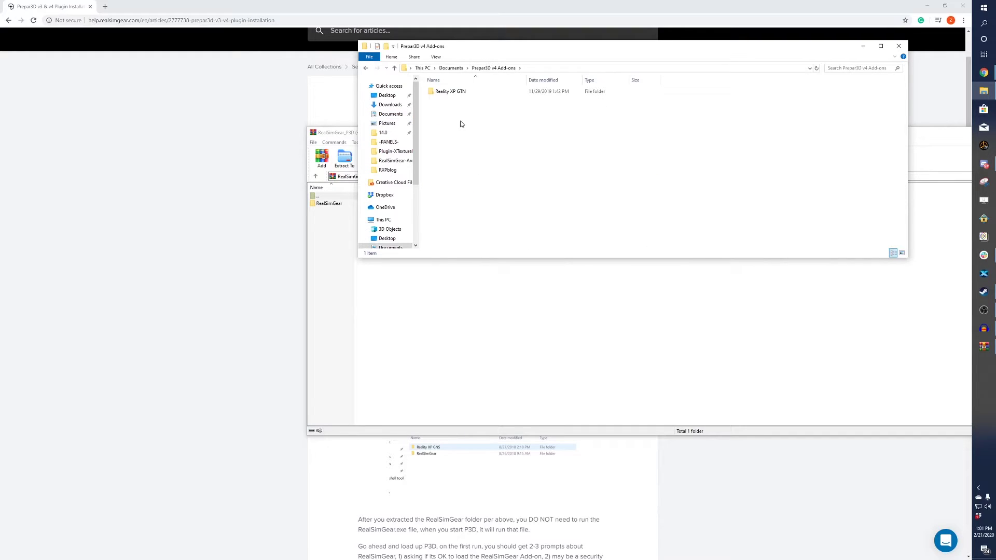
# Drag the RealSimGear folder from WinRAR into Prepar3D v4 Add-ons, then minimize Chrome.
pyautogui.moveTo(329, 203); pyautogui.dragTo(464, 116)
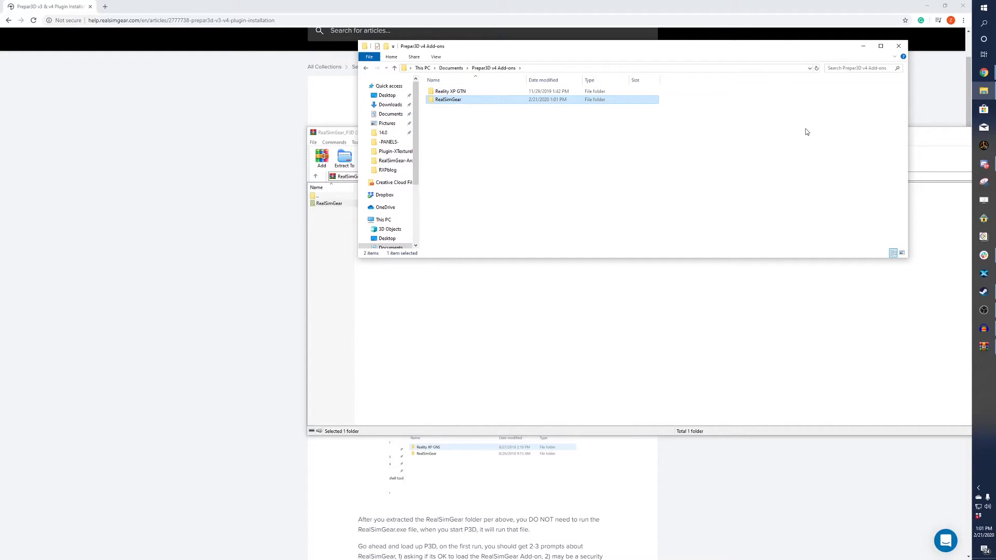
pyautogui.click(928, 6)
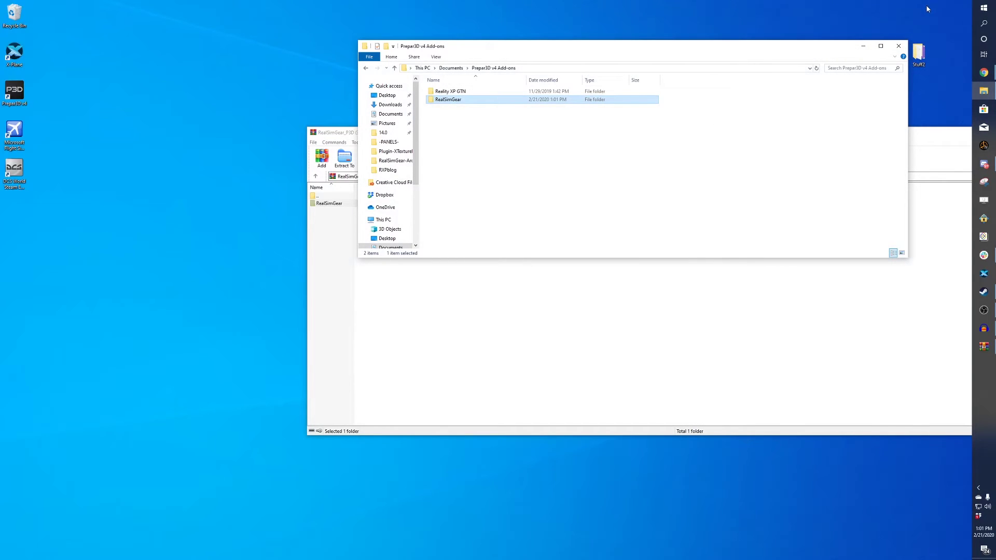
# Launch Prepar3D v4 from the desktop and allow the RealSimGear Device Interface add-on.
pyautogui.doubleClick(14, 92)
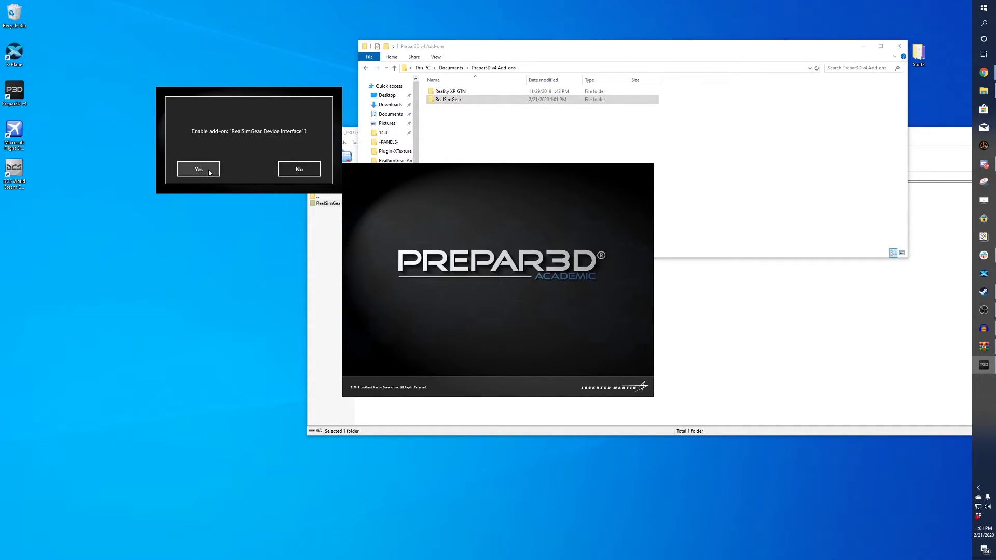
pyautogui.click(199, 169)
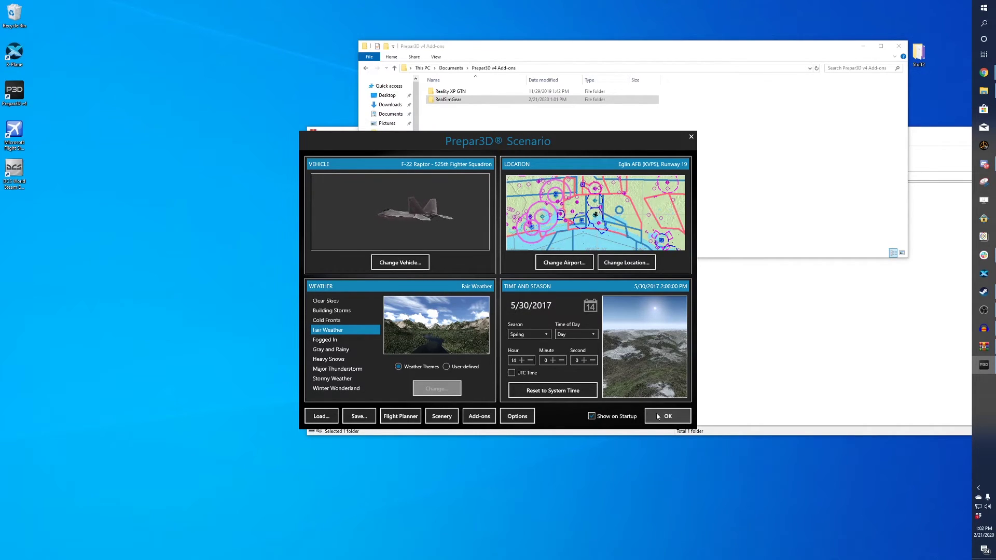
# Start the F-22 Raptor scenario at Eglin and show the Add-ons menu.
pyautogui.click(658, 417)
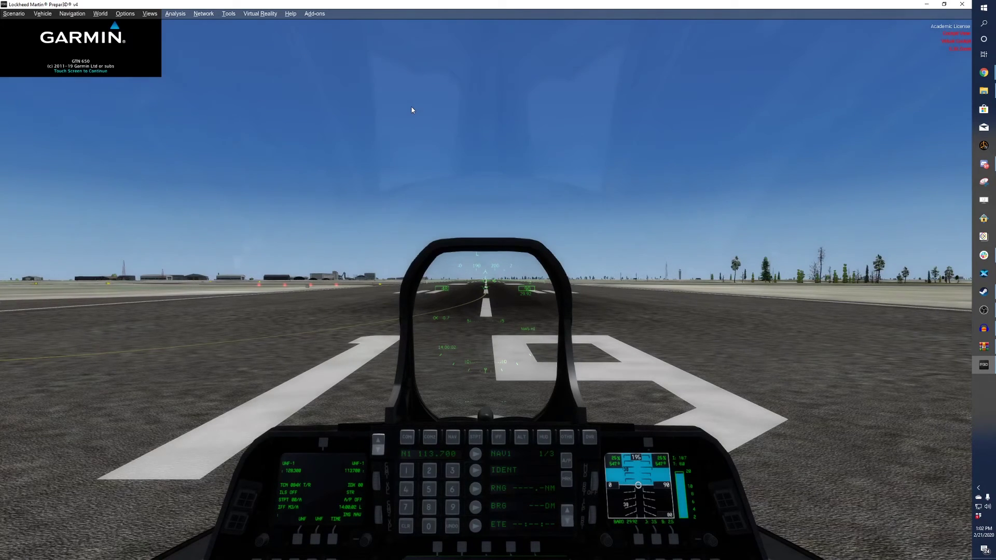
pyautogui.click(315, 14)
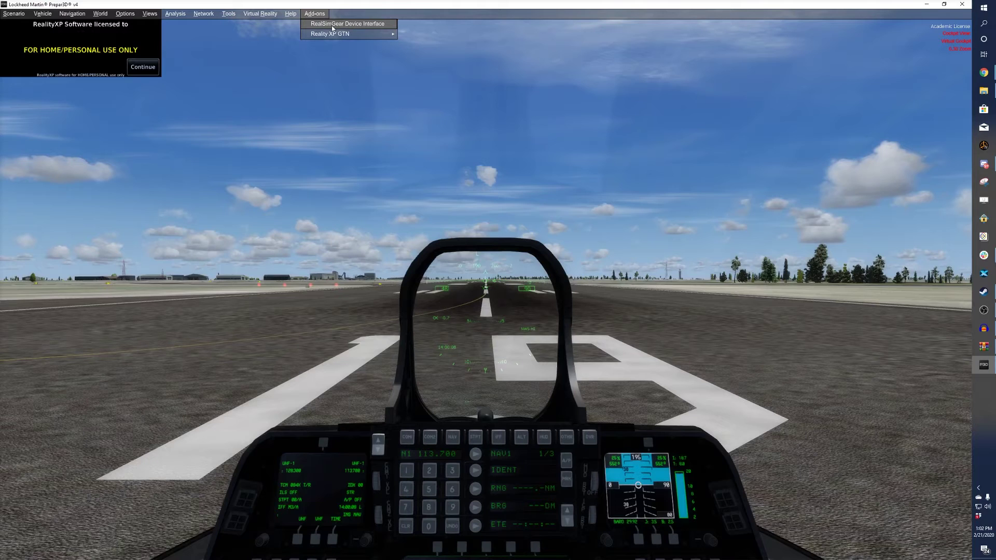
# Open Add-ons > RealSimGear Device Interface and move its window to the screen centre.
pyautogui.click(263, 106)
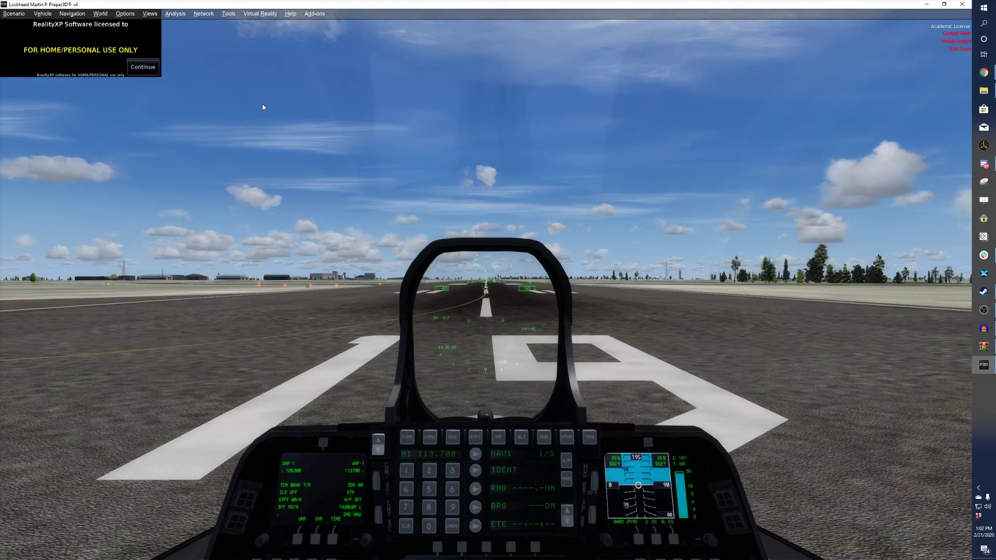
pyautogui.click(316, 12)
pyautogui.click(337, 26)
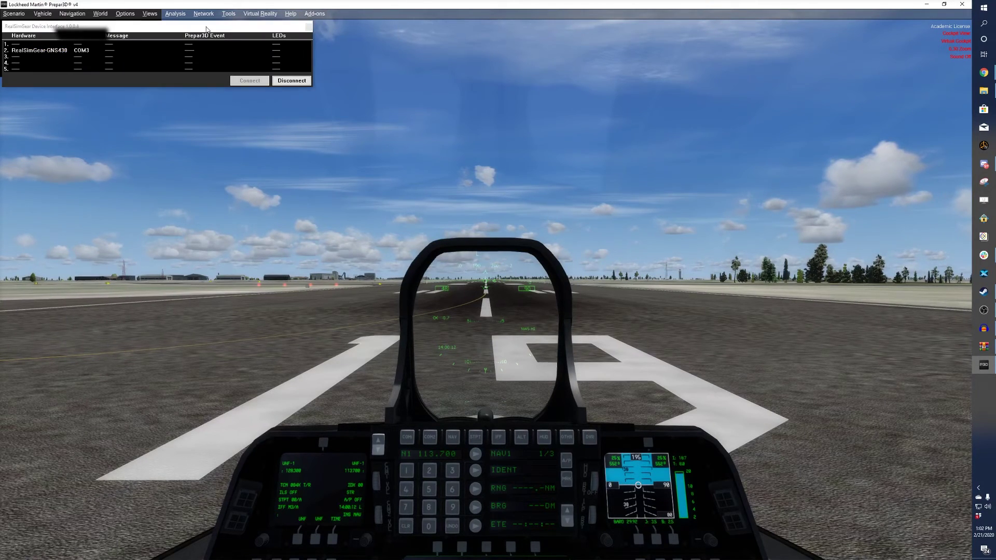
pyautogui.moveTo(197, 27); pyautogui.dragTo(673, 179)
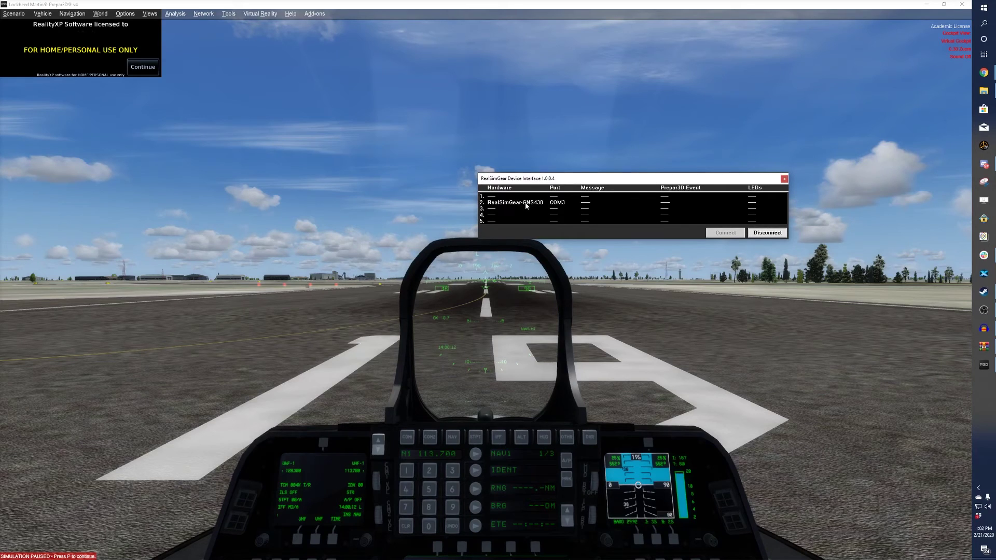